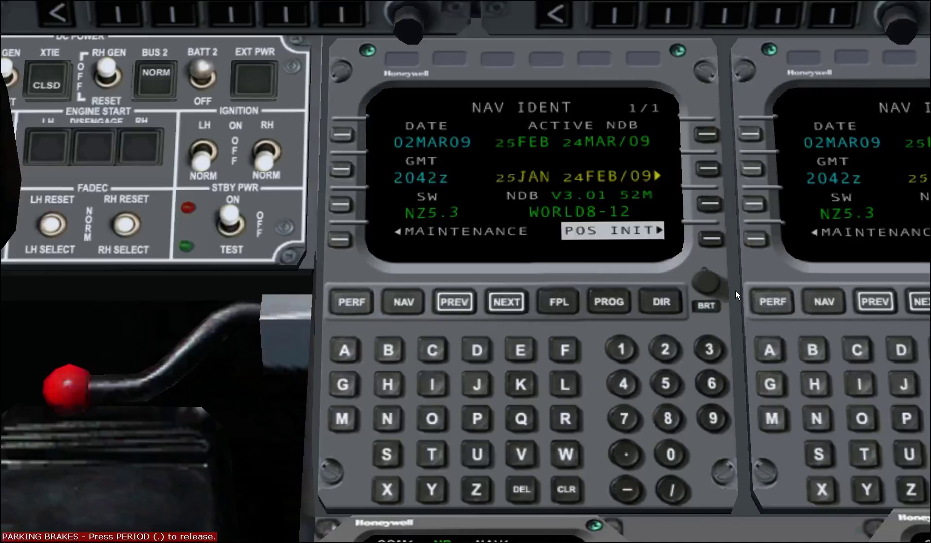
Toggle the active navigation database and return it to 25FEB–24MAR/09, then initialize the position from GPS 1 and open the flight plan.
{"action": "left_click", "coordinate": [709, 170]}
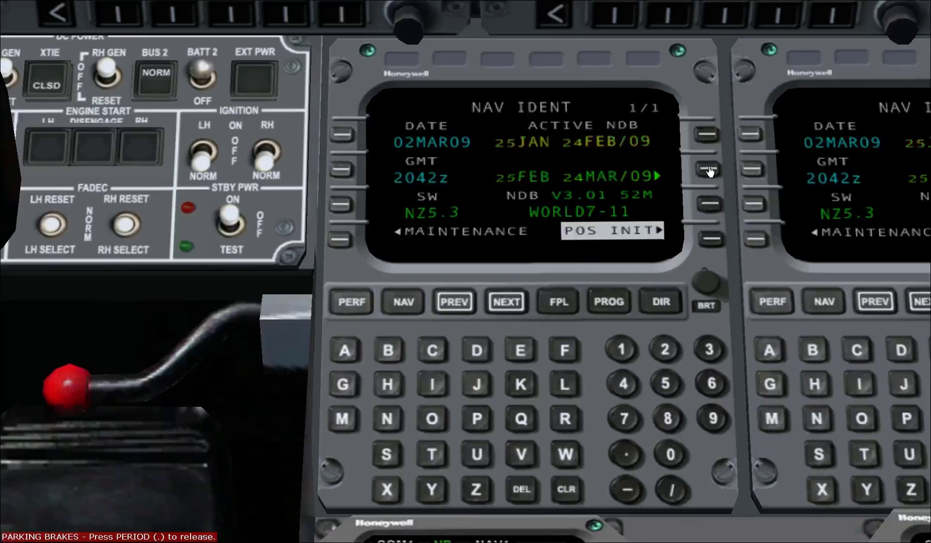
{"action": "left_click", "coordinate": [709, 170]}
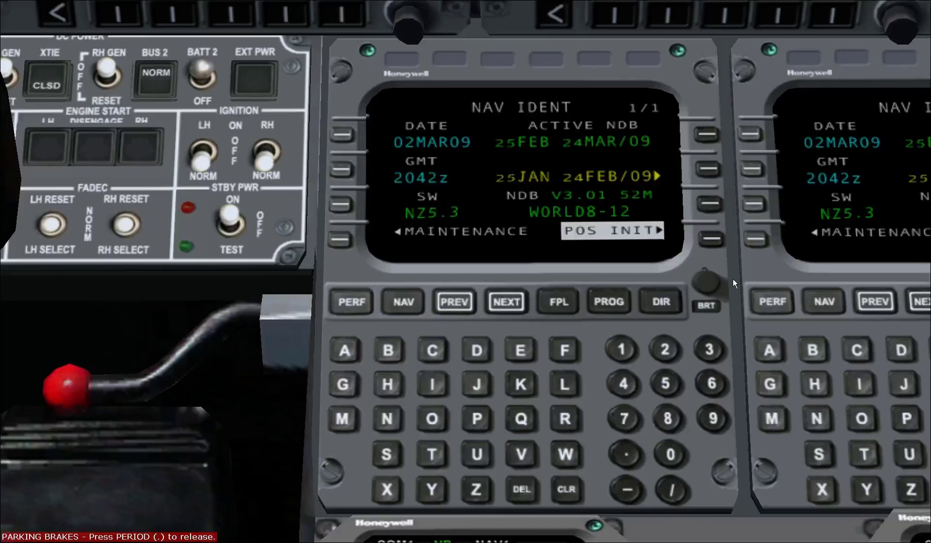
{"action": "left_click", "coordinate": [711, 240]}
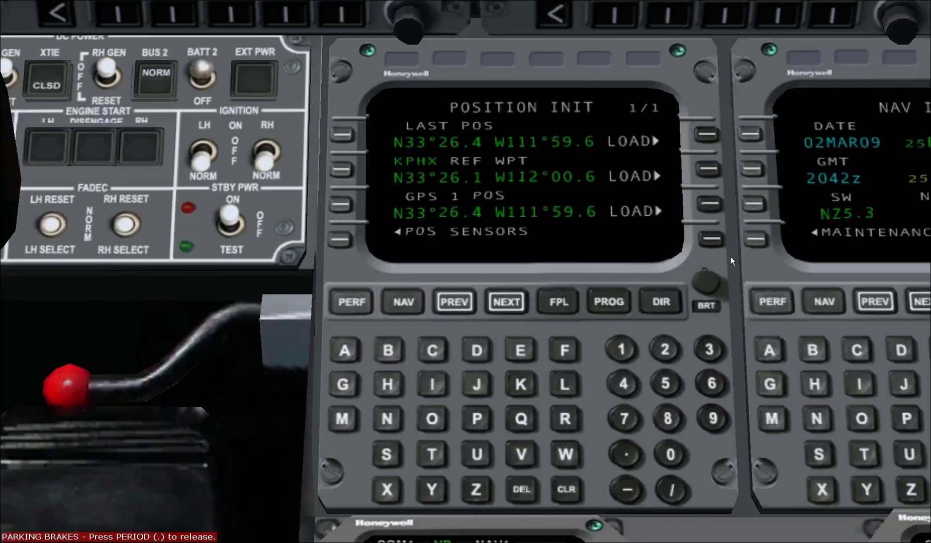
{"action": "left_click", "coordinate": [707, 206]}
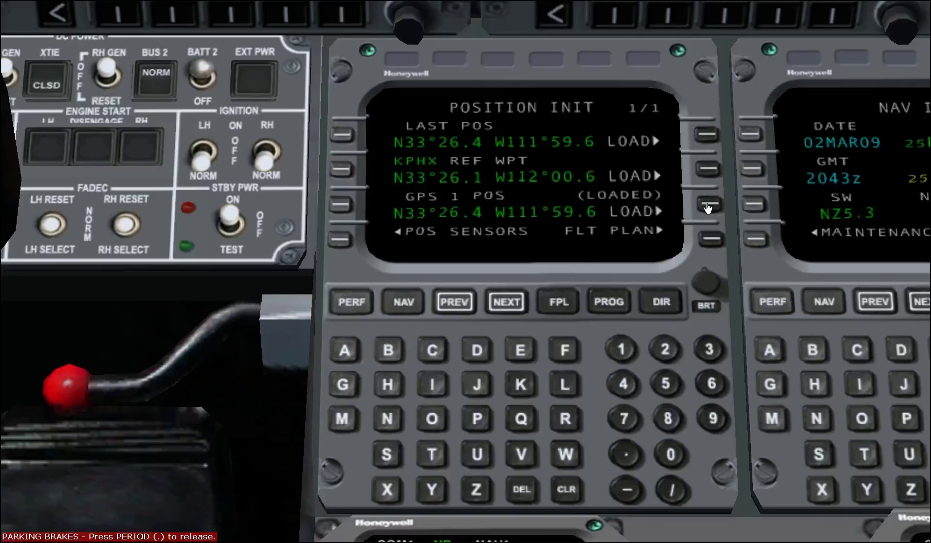
{"action": "left_click", "coordinate": [708, 240]}
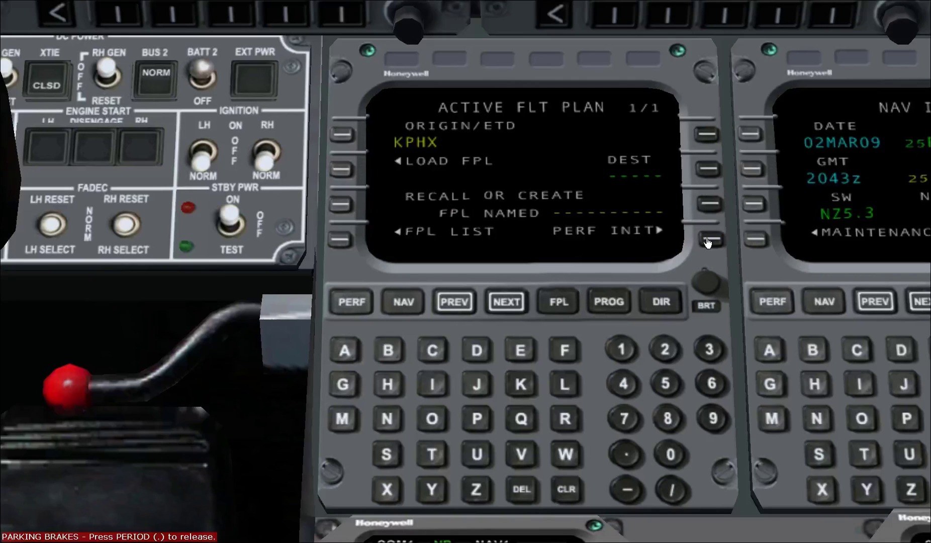
Set the destination of the KPHX active flight plan to KLAS.
{"action": "left_click", "coordinate": [521, 384]}
{"action": "left_click", "coordinate": [564, 384]}
{"action": "left_click", "coordinate": [335, 354]}
{"action": "left_click", "coordinate": [386, 454]}
{"action": "left_click", "coordinate": [706, 169]}
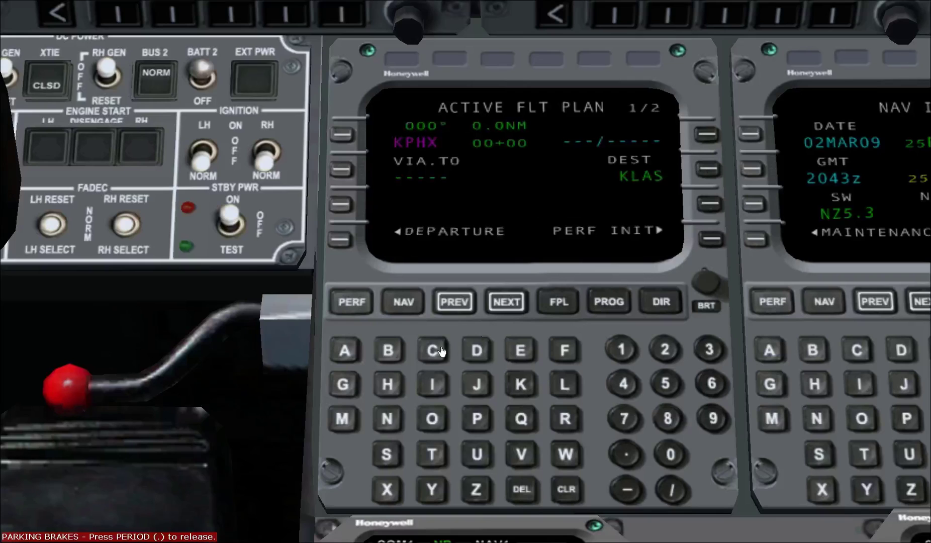
Add DXO and CRL as en-route waypoints after KPHX in the active flight plan.
{"action": "left_click", "coordinate": [476, 351]}
{"action": "left_click", "coordinate": [387, 489]}
{"action": "left_click", "coordinate": [429, 420]}
{"action": "left_click", "coordinate": [342, 169]}
{"action": "left_click", "coordinate": [431, 350]}
{"action": "left_click", "coordinate": [562, 402]}
{"action": "left_click", "coordinate": [563, 384]}
{"action": "left_click", "coordinate": [341, 205]}
{"action": "left_click", "coordinate": [354, 134]}
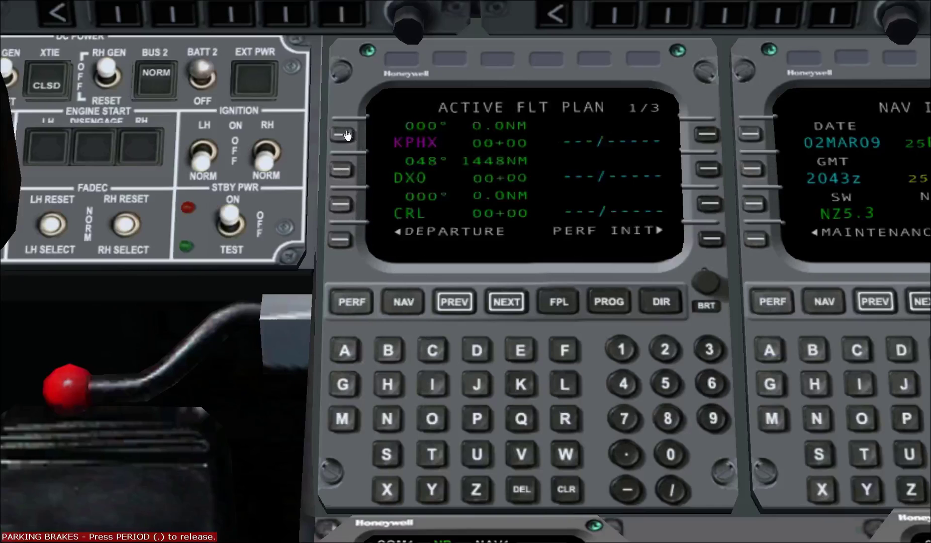
Copy the destination KLAS into the open waypoint entry following CRL.
{"action": "left_click", "coordinate": [505, 304]}
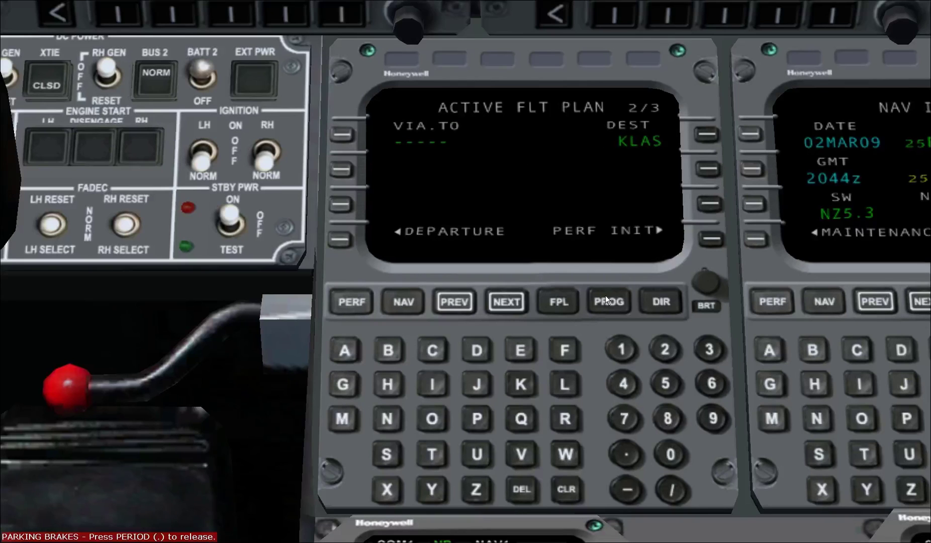
{"action": "left_click", "coordinate": [710, 134]}
{"action": "left_click", "coordinate": [341, 135]}
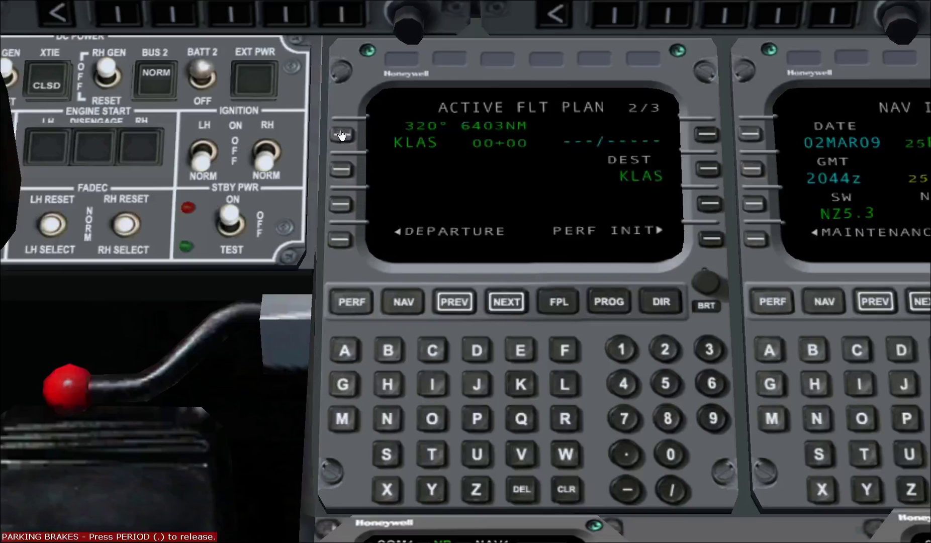
Delete the manually entered route from the active flight plan.
{"action": "left_click", "coordinate": [521, 488]}
{"action": "left_click", "coordinate": [454, 302]}
{"action": "left_click", "coordinate": [343, 134]}
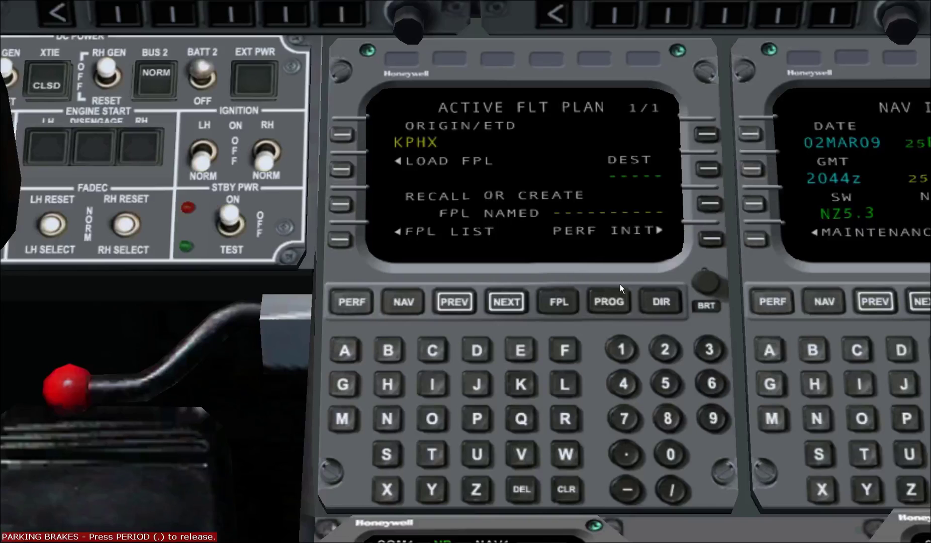
Select the stored flight plan KPHXKLAS from the flight plan list and activate it.
{"action": "left_click", "coordinate": [342, 239]}
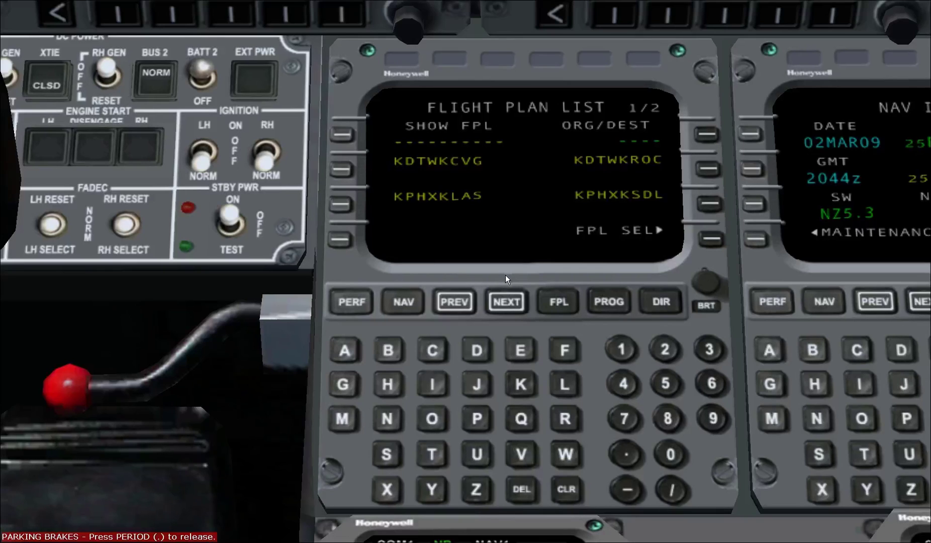
{"action": "left_click", "coordinate": [341, 204]}
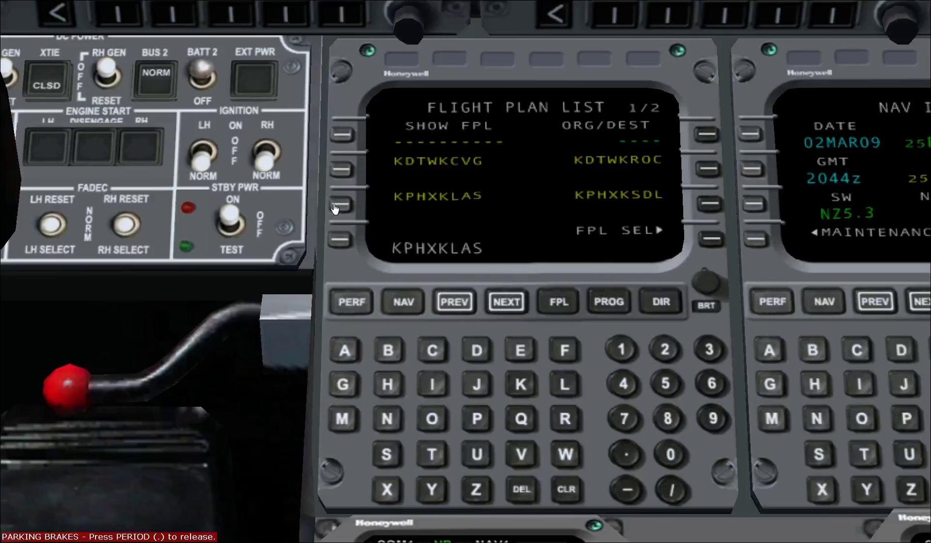
{"action": "left_click", "coordinate": [710, 240]}
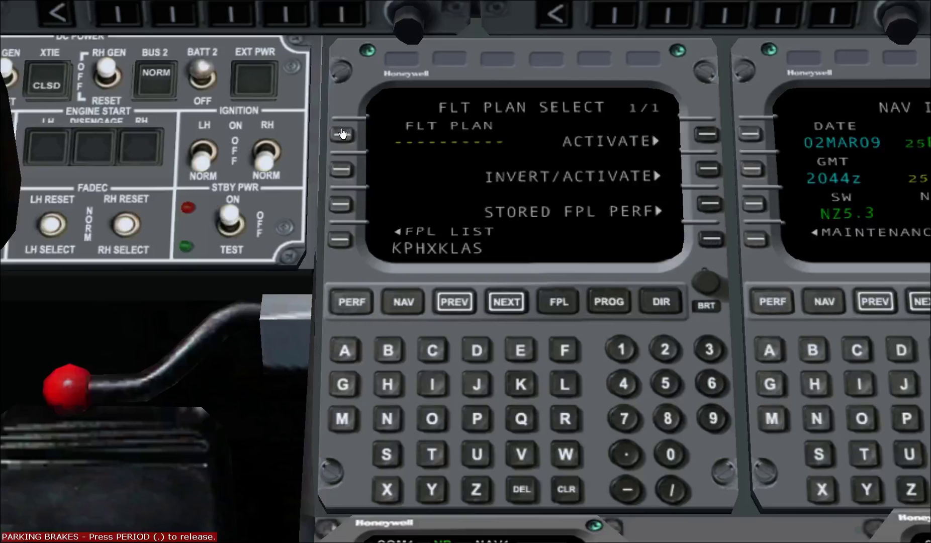
{"action": "left_click", "coordinate": [342, 133]}
{"action": "left_click", "coordinate": [708, 135]}
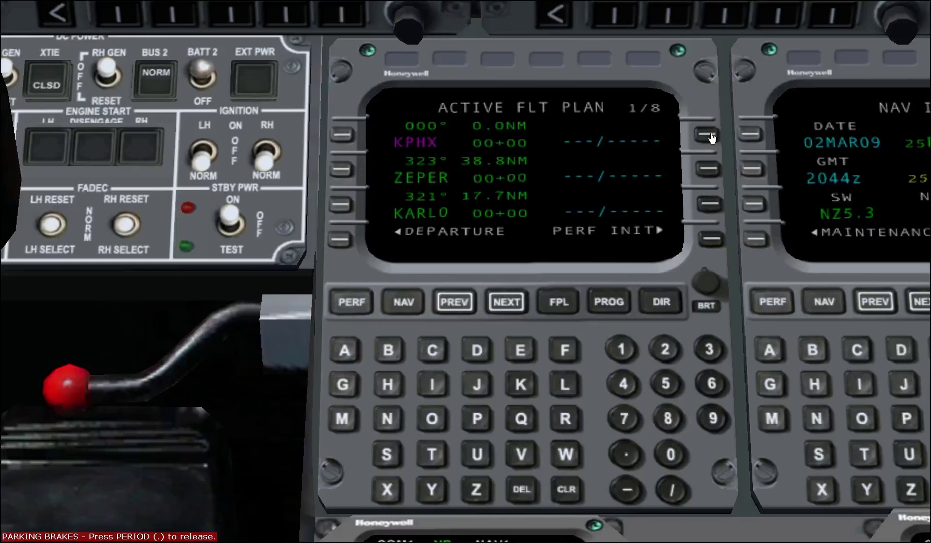
Go through the performance initialization and set the initial cruise altitude to FL370.
{"action": "left_click", "coordinate": [711, 239]}
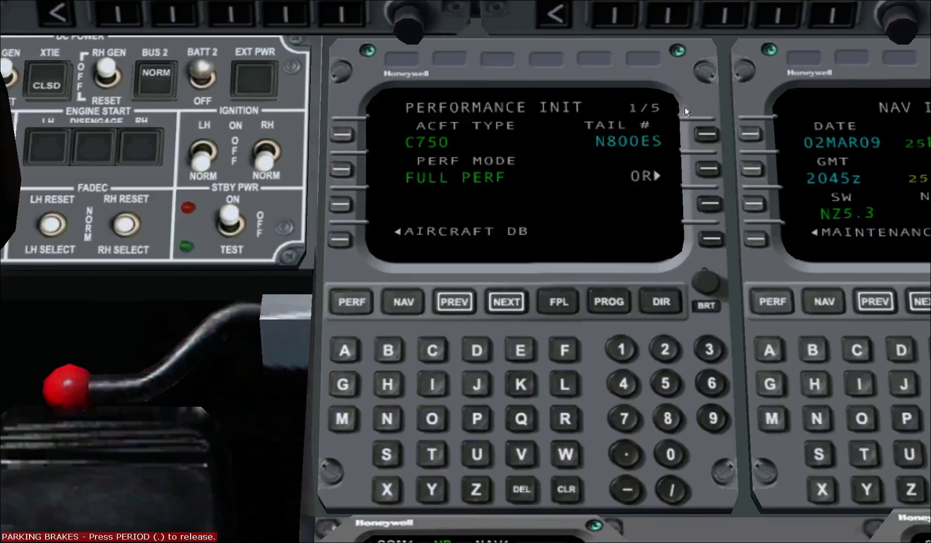
{"action": "left_click", "coordinate": [512, 304]}
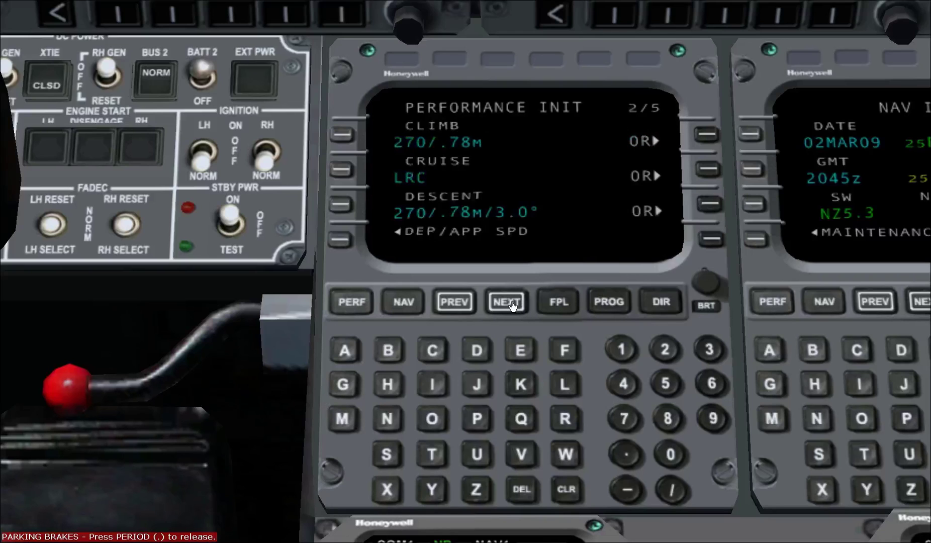
{"action": "left_click", "coordinate": [512, 304]}
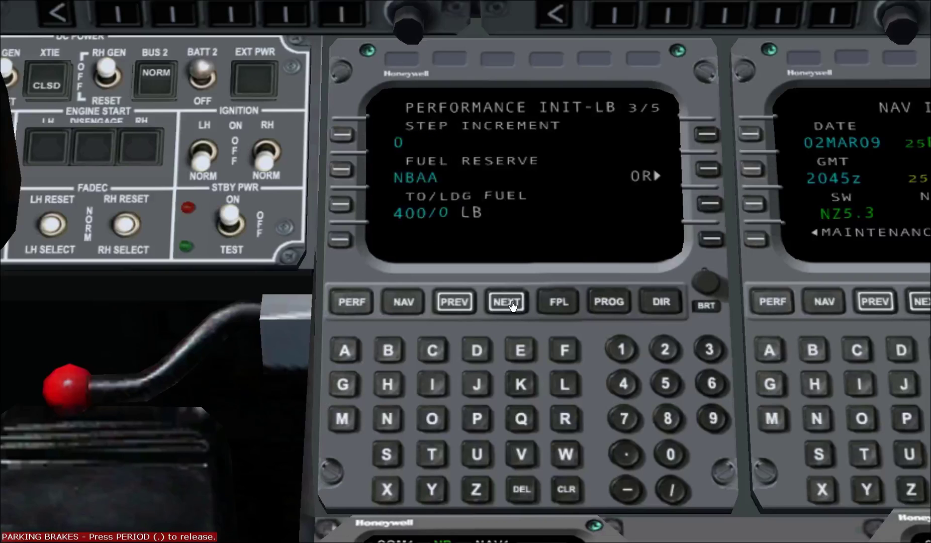
{"action": "left_click", "coordinate": [512, 304]}
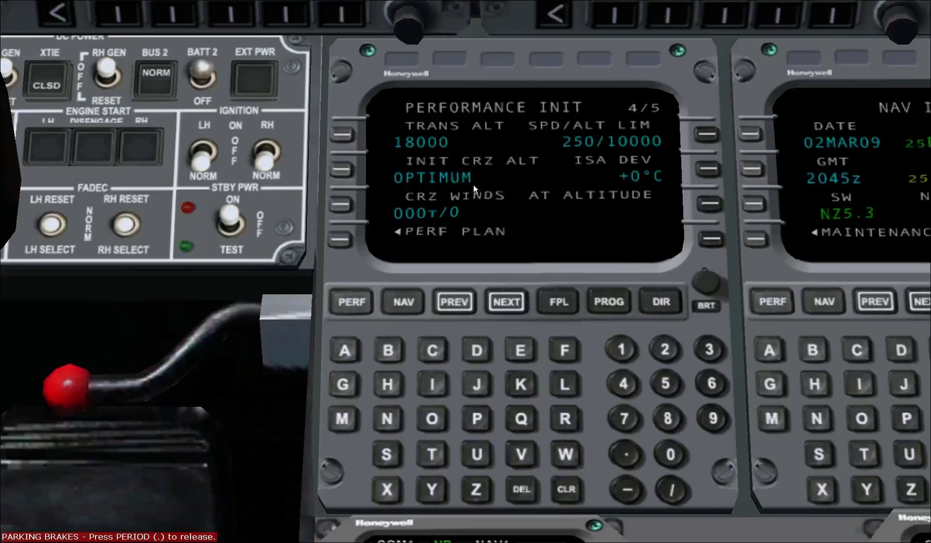
{"action": "left_click", "coordinate": [563, 350]}
{"action": "left_click", "coordinate": [565, 384]}
{"action": "left_click", "coordinate": [708, 350]}
{"action": "left_click", "coordinate": [626, 418]}
{"action": "left_click", "coordinate": [670, 454]}
{"action": "left_click", "coordinate": [340, 171]}
Set the fuel weight to 7636 lb and confirm the performance initialization.
{"action": "left_click", "coordinate": [512, 307]}
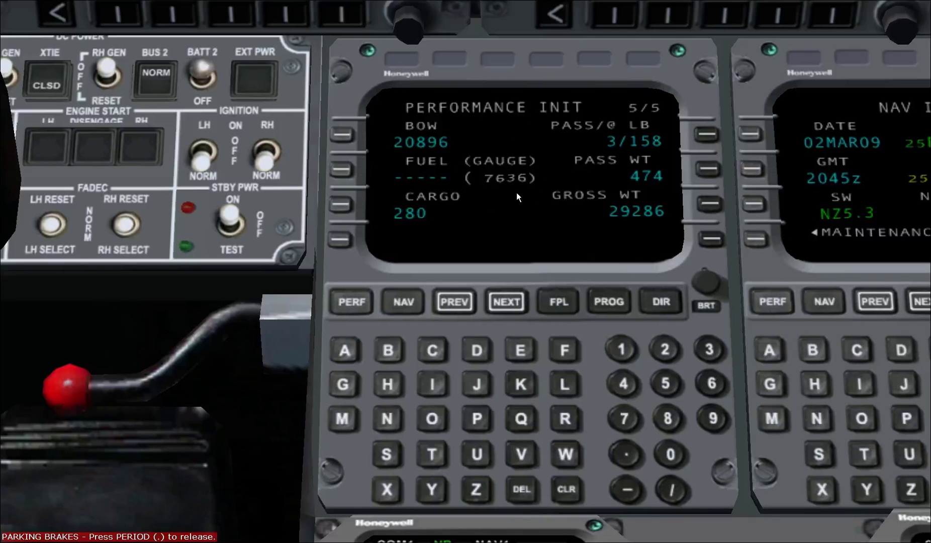
{"action": "left_click", "coordinate": [629, 424]}
{"action": "left_click", "coordinate": [703, 387]}
{"action": "left_click", "coordinate": [707, 350]}
{"action": "left_click", "coordinate": [711, 383]}
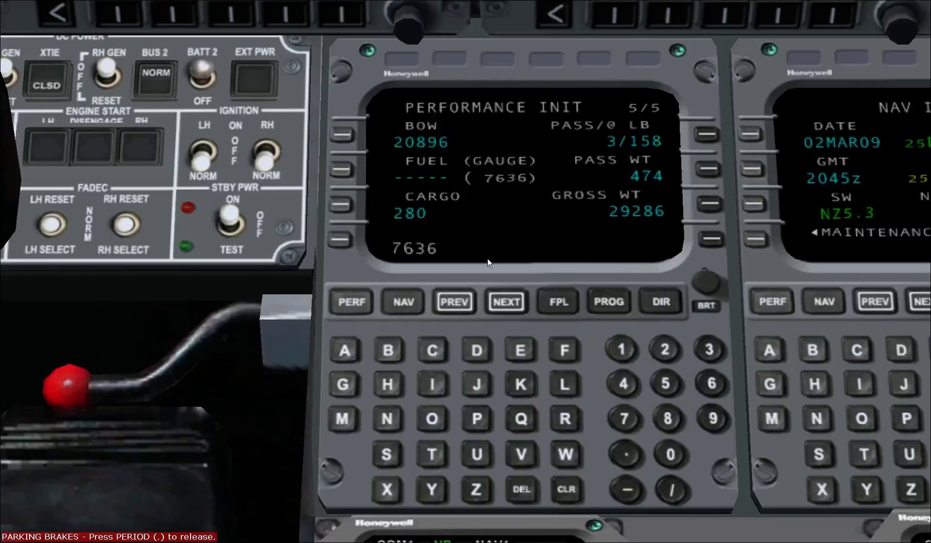
{"action": "left_click", "coordinate": [340, 171]}
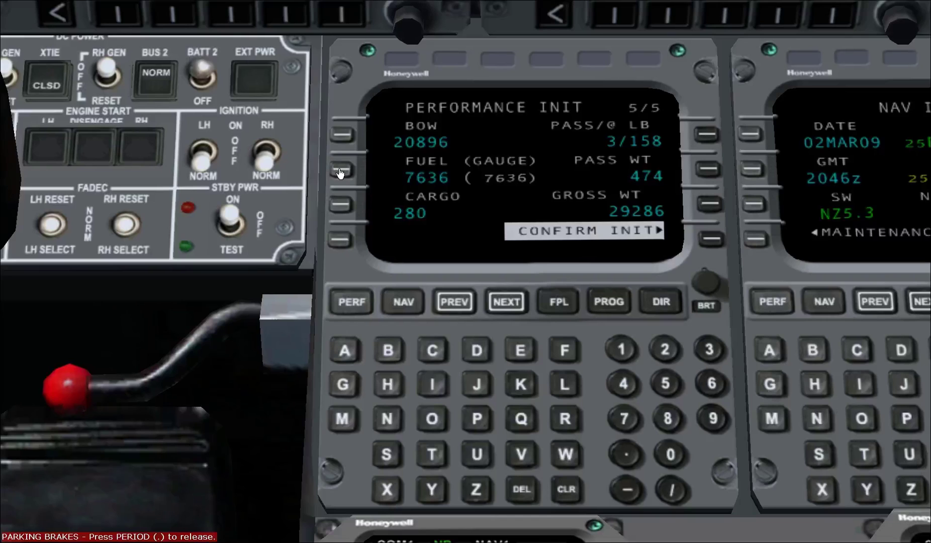
{"action": "left_click", "coordinate": [711, 239]}
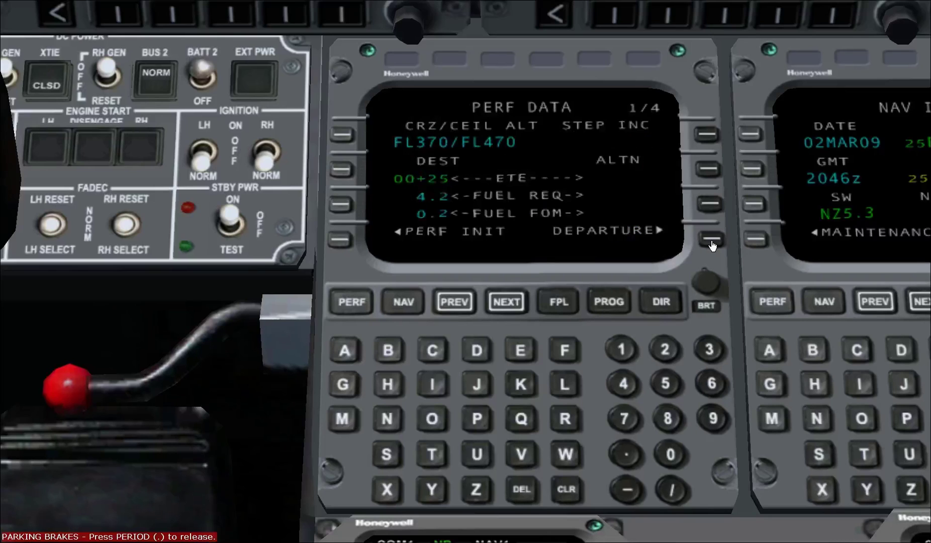
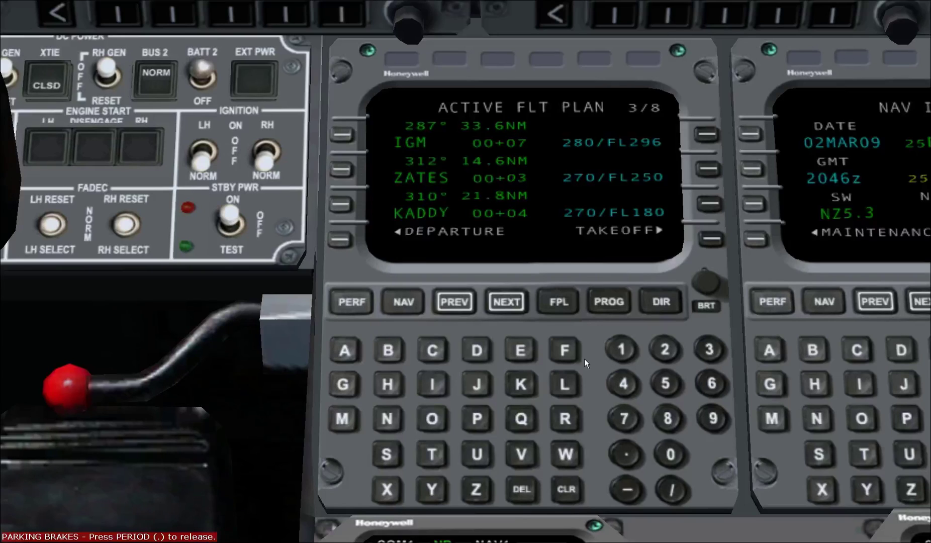
Enter an altitude constraint of FL200 at waypoint IGM in the active flight plan.
{"action": "left_click", "coordinate": [564, 354]}
{"action": "left_click", "coordinate": [565, 383]}
{"action": "left_click", "coordinate": [664, 349]}
{"action": "left_click", "coordinate": [668, 455]}
{"action": "left_click", "coordinate": [667, 456]}
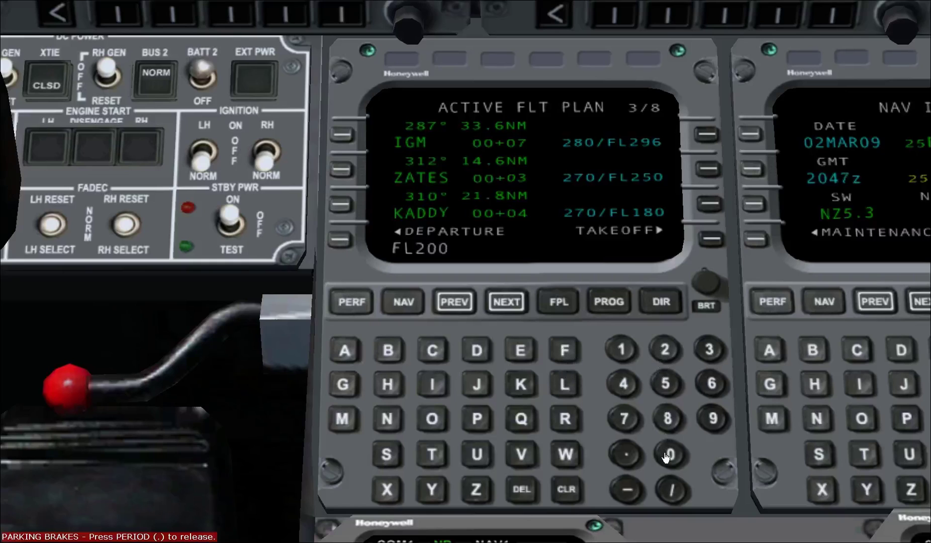
{"action": "left_click", "coordinate": [709, 134]}
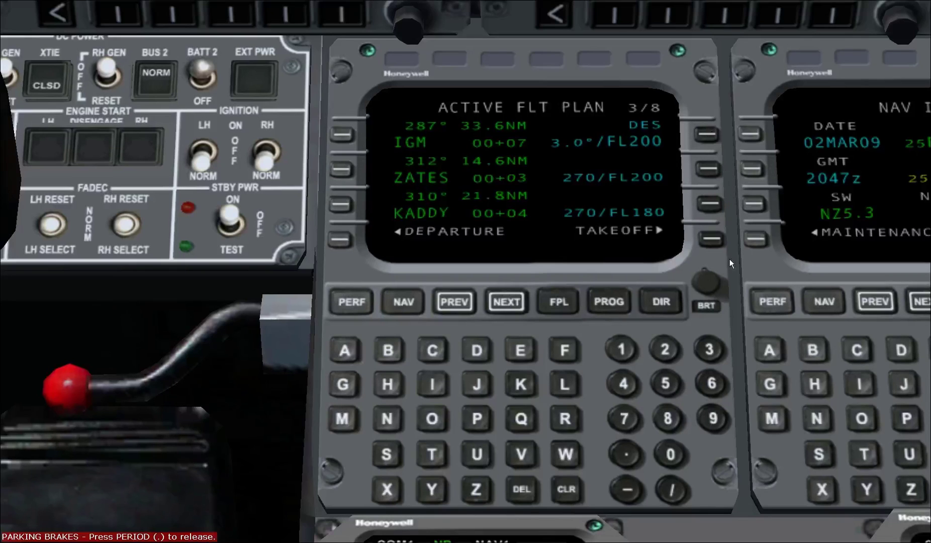
Change the altitude constraint at waypoint IGM to 12000.
{"action": "left_click", "coordinate": [624, 350]}
{"action": "left_click", "coordinate": [664, 350]}
{"action": "left_click", "coordinate": [669, 455]}
{"action": "left_click", "coordinate": [670, 455]}
{"action": "left_click", "coordinate": [669, 455]}
{"action": "left_click", "coordinate": [707, 134]}
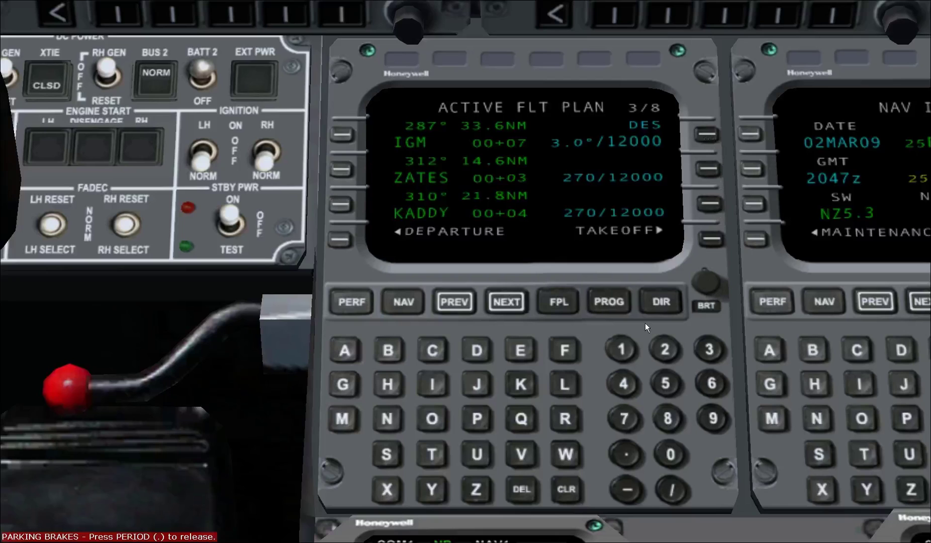
Set an at-or-above altitude constraint of FL200A at waypoint IGM.
{"action": "left_click", "coordinate": [570, 349]}
{"action": "left_click", "coordinate": [564, 384]}
{"action": "left_click", "coordinate": [665, 349]}
{"action": "left_click", "coordinate": [669, 454]}
{"action": "left_click", "coordinate": [669, 454]}
{"action": "left_click", "coordinate": [344, 351]}
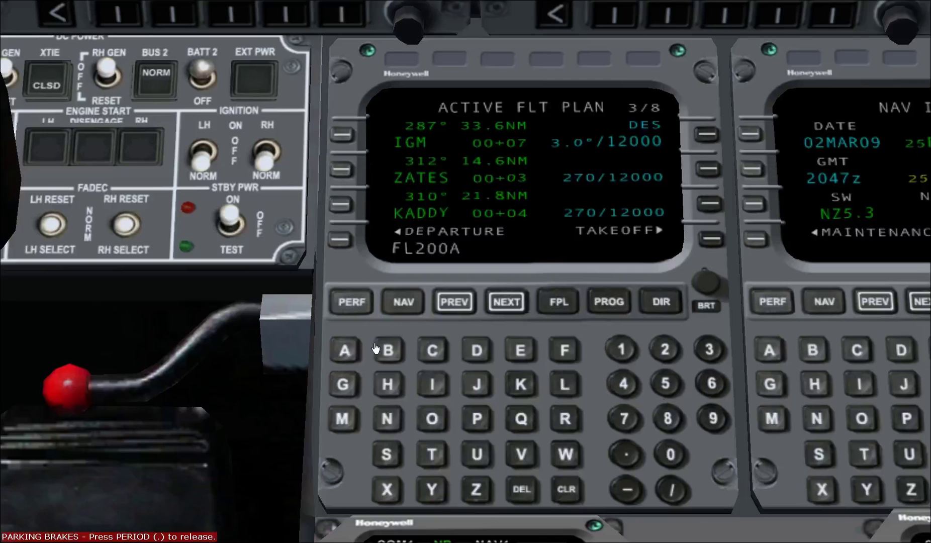
{"action": "left_click", "coordinate": [704, 136]}
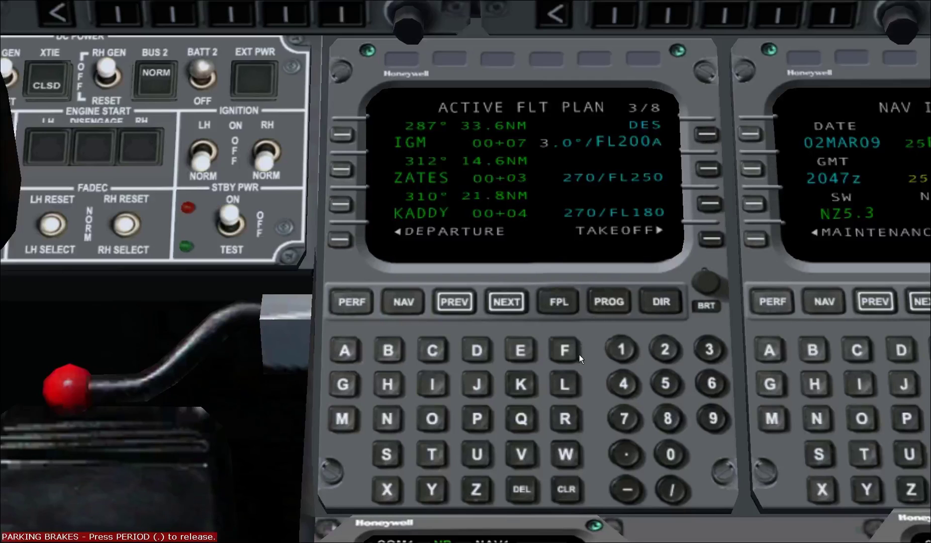
Set an at-or-below altitude constraint of 12000B at waypoint IGM.
{"action": "left_click", "coordinate": [618, 350]}
{"action": "left_click", "coordinate": [665, 350]}
{"action": "left_click", "coordinate": [669, 455]}
{"action": "left_click", "coordinate": [669, 455]}
{"action": "left_click", "coordinate": [669, 455]}
{"action": "left_click", "coordinate": [388, 350]}
{"action": "left_click", "coordinate": [706, 135]}
Set the altitude constraint at waypoint IGM back to a plain FL200.
{"action": "left_click", "coordinate": [567, 353]}
{"action": "left_click", "coordinate": [563, 389]}
{"action": "left_click", "coordinate": [664, 349]}
{"action": "left_click", "coordinate": [671, 453]}
{"action": "left_click", "coordinate": [671, 454]}
{"action": "left_click", "coordinate": [707, 135]}
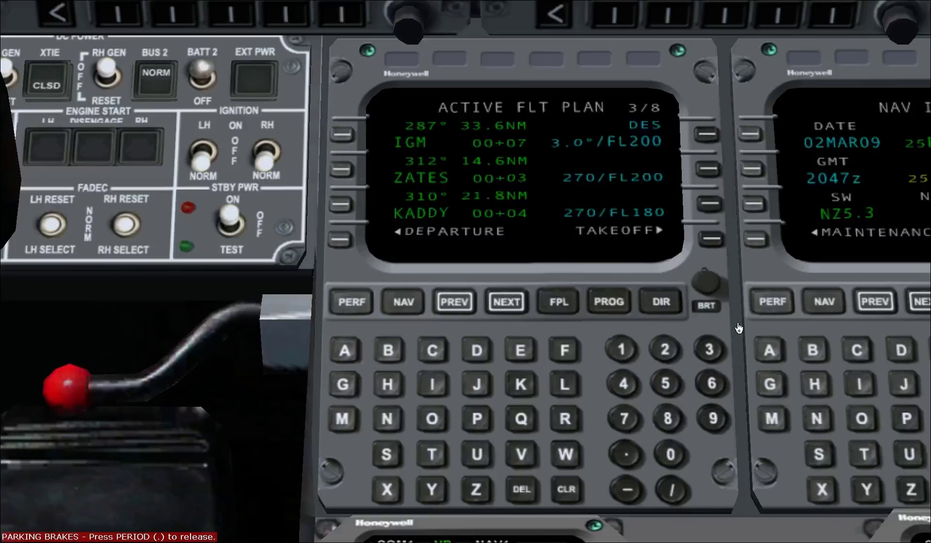